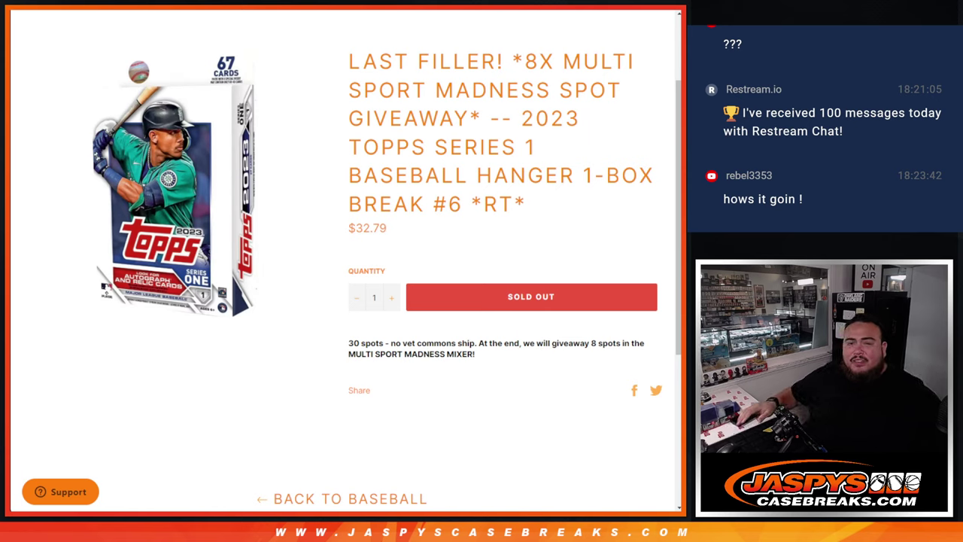
Step: Review the Topps Series 1 Hanger Break #6 listing, the blank spreadsheet, the participant list and the Multi-Sport Madness listing
left_click_drag(513, 61, 608, 120)
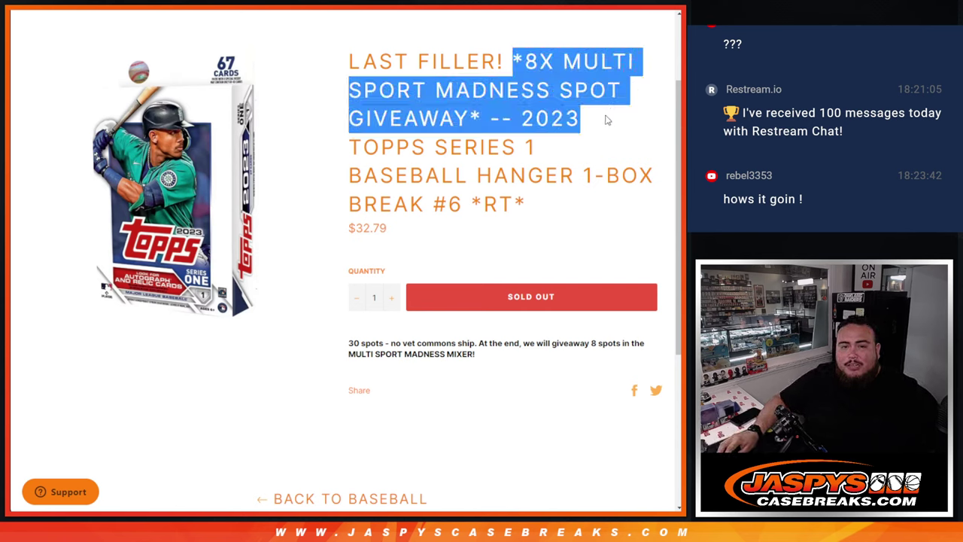
left_click(490, 75)
key("ctrl+Tab")
key("ctrl+Tab")
key("ctrl+Tab")
key("ctrl+Tab")
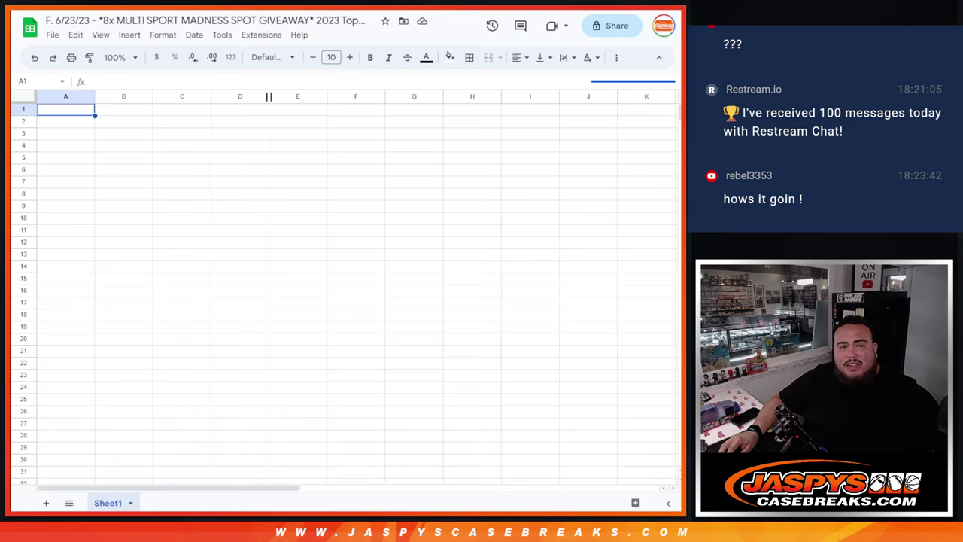
key("ctrl+Tab")
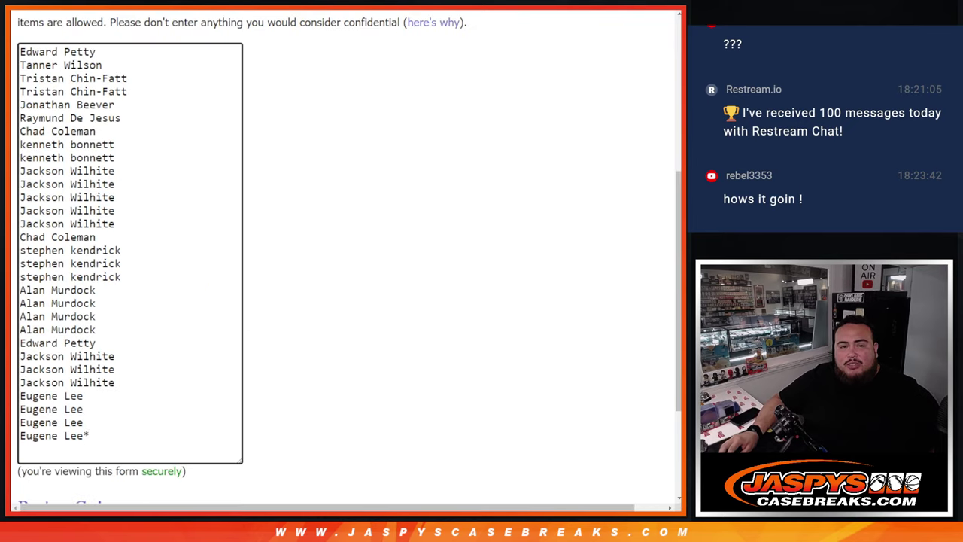
key("ctrl+Tab")
left_click_drag(515, 62, 629, 63)
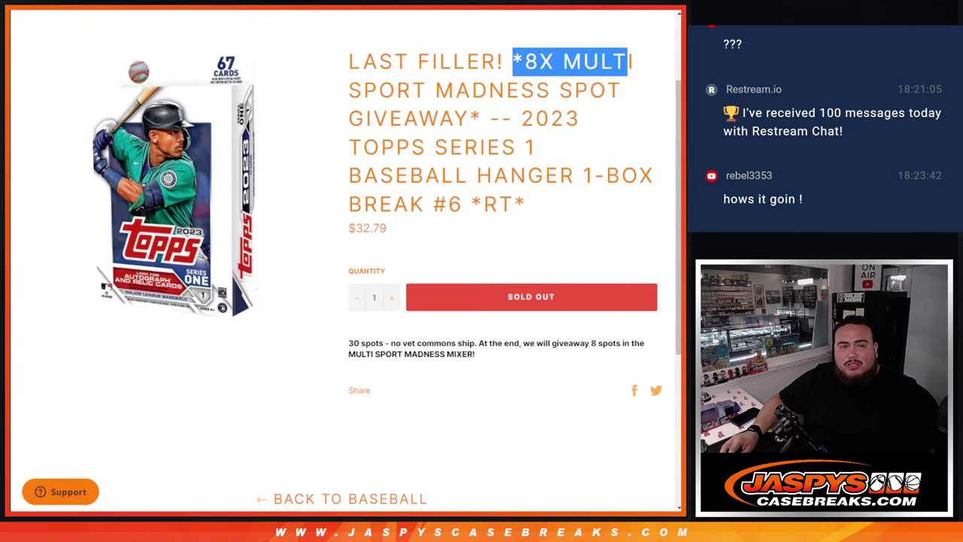
key("ctrl+Tab")
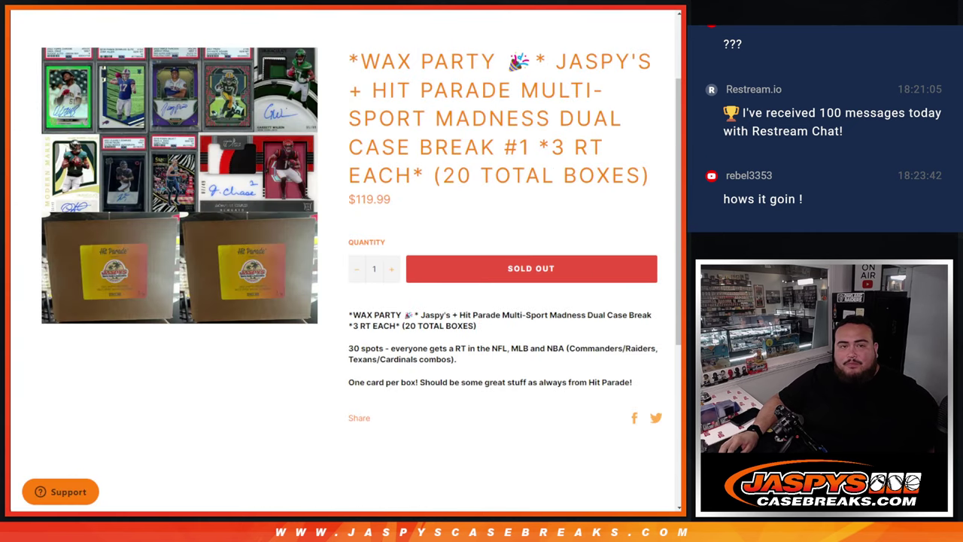
Step: Roll two virtual dice to decide how many times the lists get randomized
key("ctrl+Tab")
left_click(47, 308)
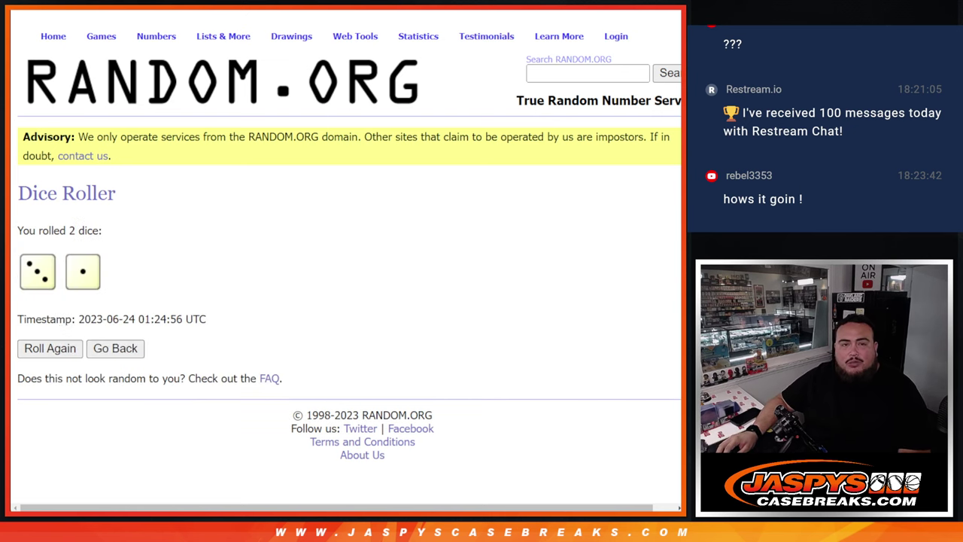
Step: Randomize the participant name list four times and check the count against the dice roll
key("ctrl+Tab")
scroll(415, 217, "down", 2)
left_click(47, 393)
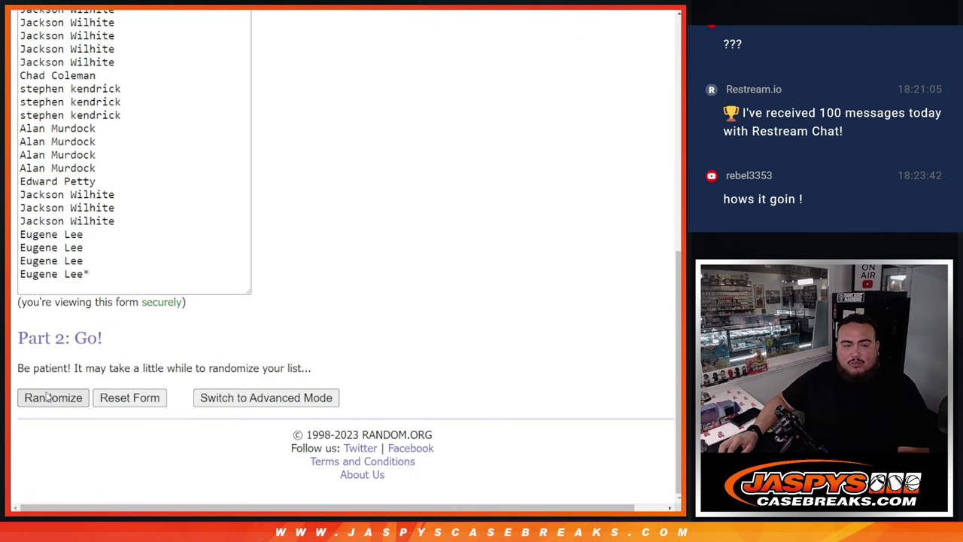
scroll(45, 399, "down", 5)
left_click(44, 398)
scroll(45, 398, "down", 5)
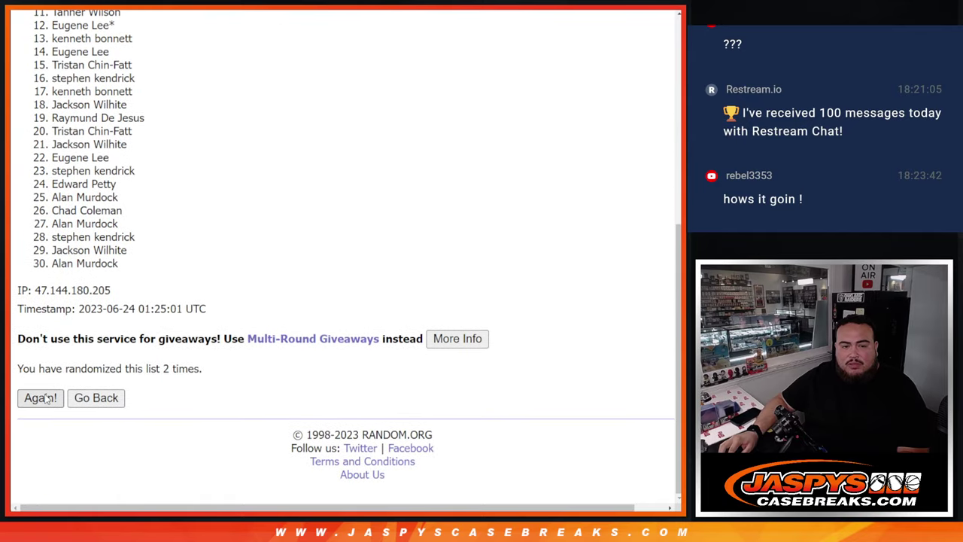
left_click(43, 397)
scroll(45, 399, "down", 4)
scroll(45, 399, "down", 2)
left_click(44, 397)
scroll(45, 399, "down", 5)
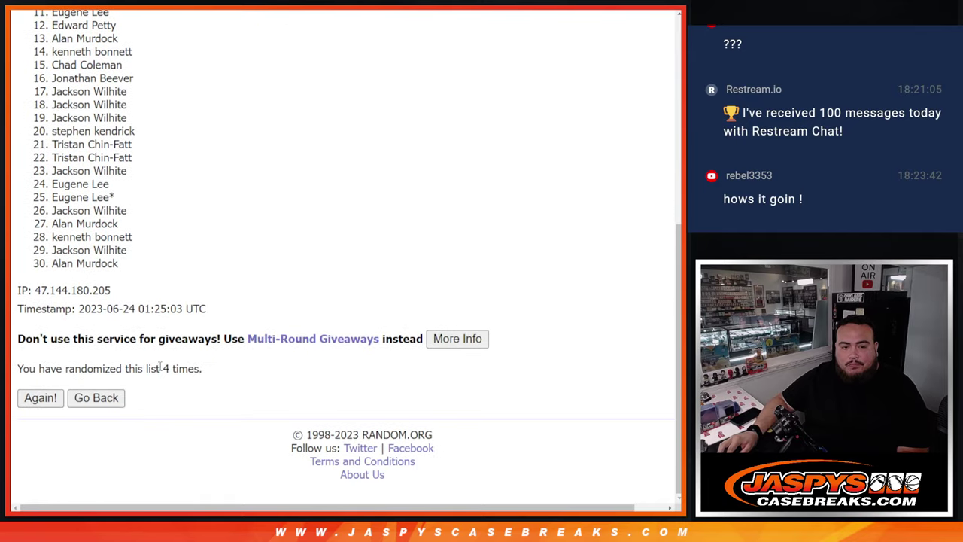
left_click_drag(161, 369, 204, 369)
key("ctrl+shift+Tab")
key("ctrl+Tab")
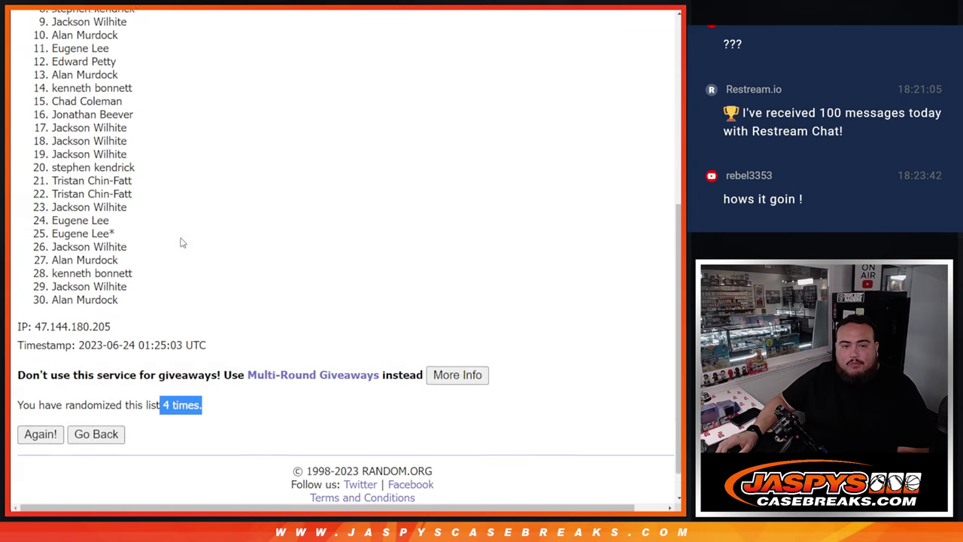
Step: Copy all 30 randomized participant names and paste them into column A of the spreadsheet, starting at A1
scroll(180, 241, "up", 5)
left_click_drag(51, 258, 139, 485)
scroll(155, 260, "down", 2)
left_click(93, 164)
scroll(170, 142, "down", 2)
left_click_drag(48, 84, 138, 298)
key("ctrl+c")
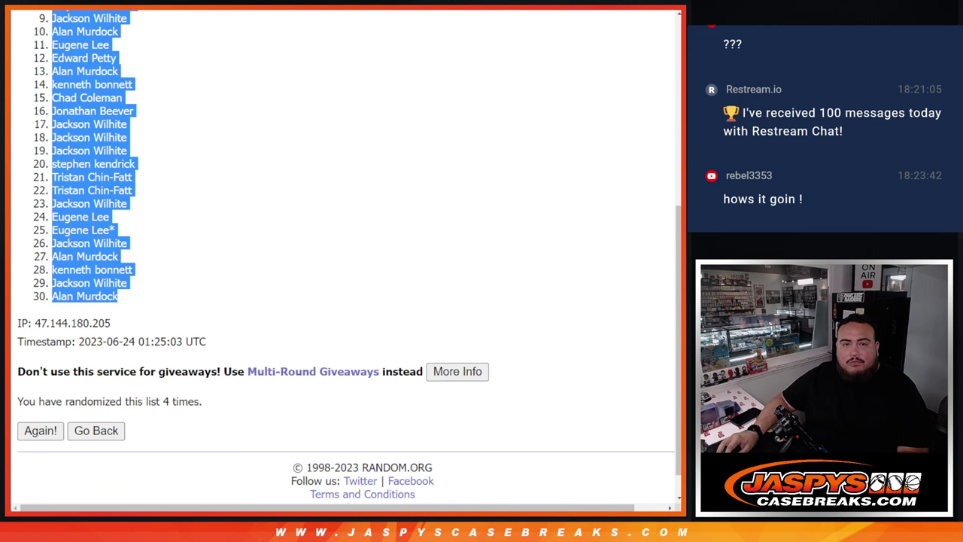
key("ctrl+Tab")
key("ctrl+v")
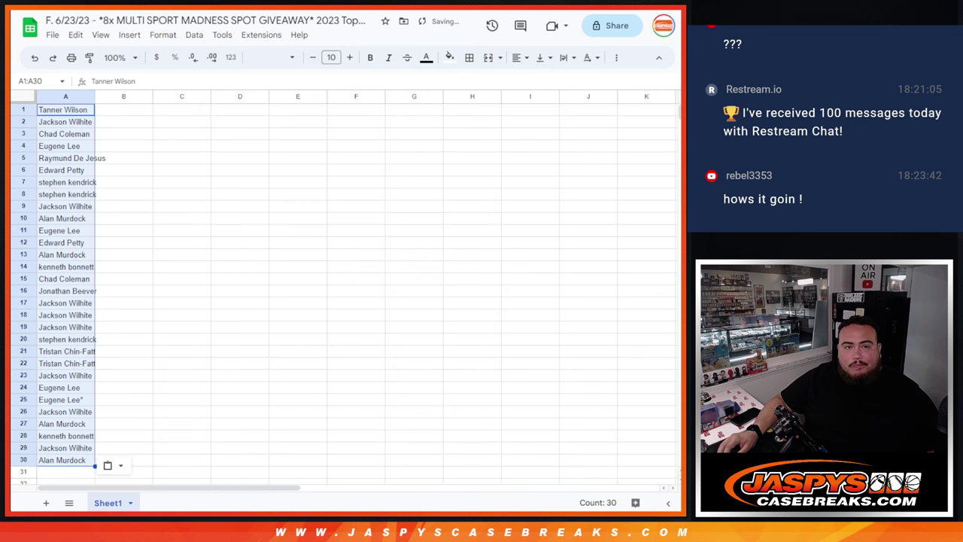
Step: Randomize the list of MLB teams four times and check the randomization count
key("ctrl+Tab")
key("ctrl+Tab")
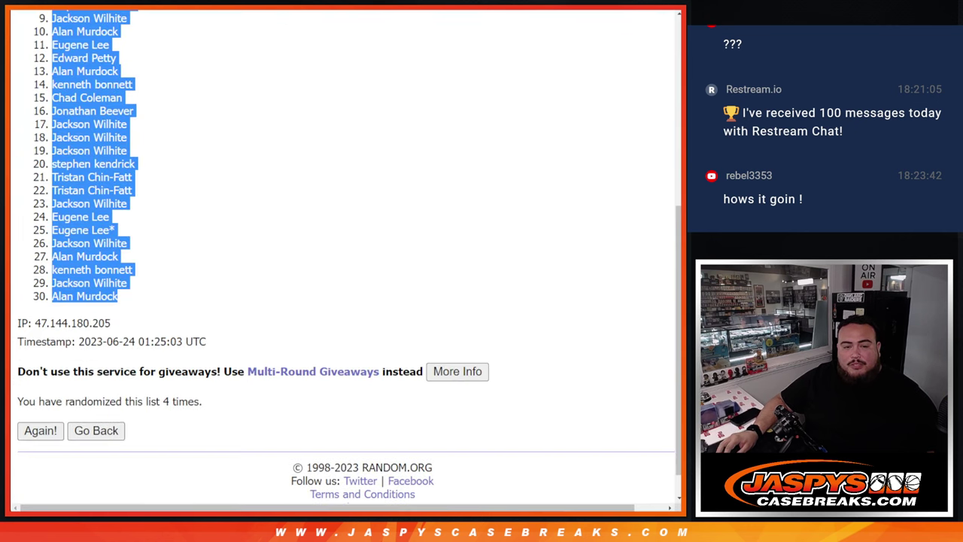
key("ctrl+Tab")
scroll(389, 163, "down", 3)
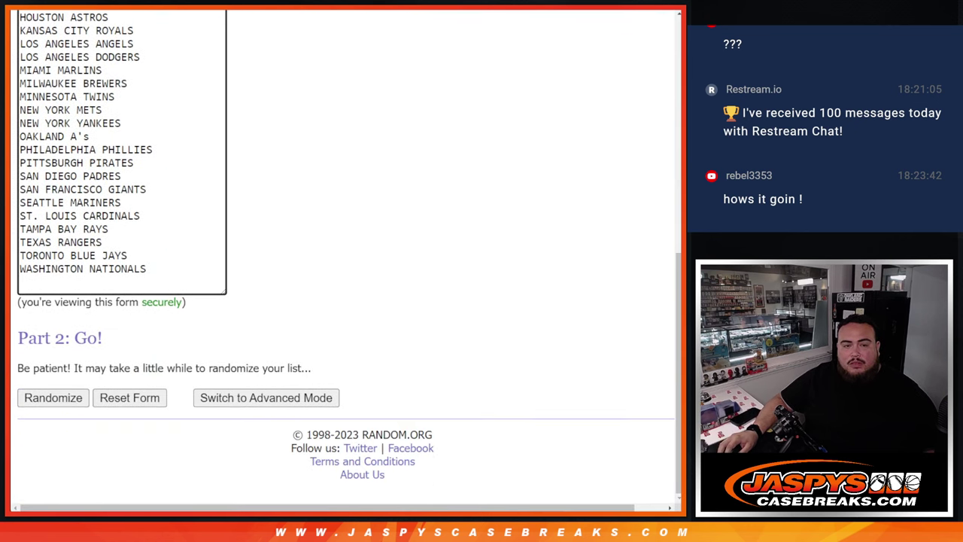
left_click(53, 397)
left_click(39, 398)
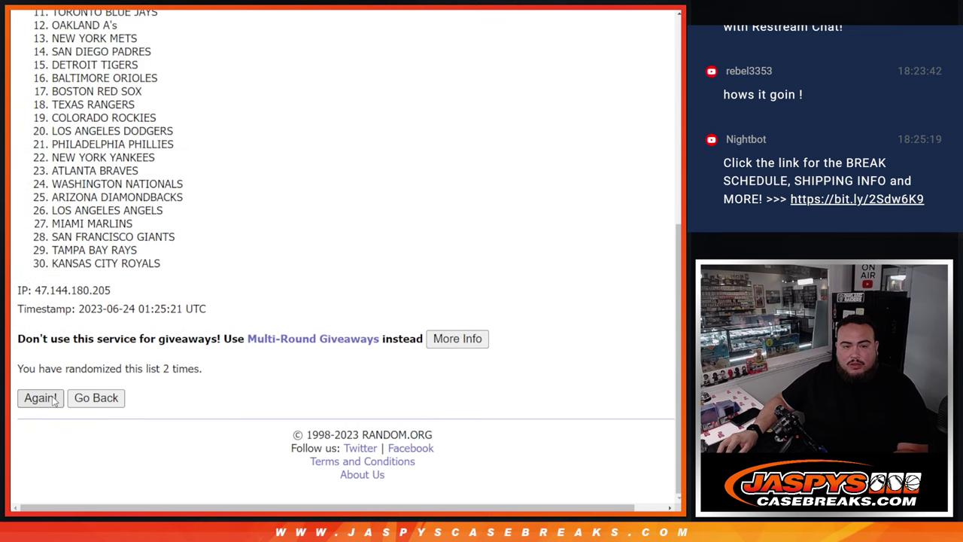
left_click(47, 399)
left_click(42, 397)
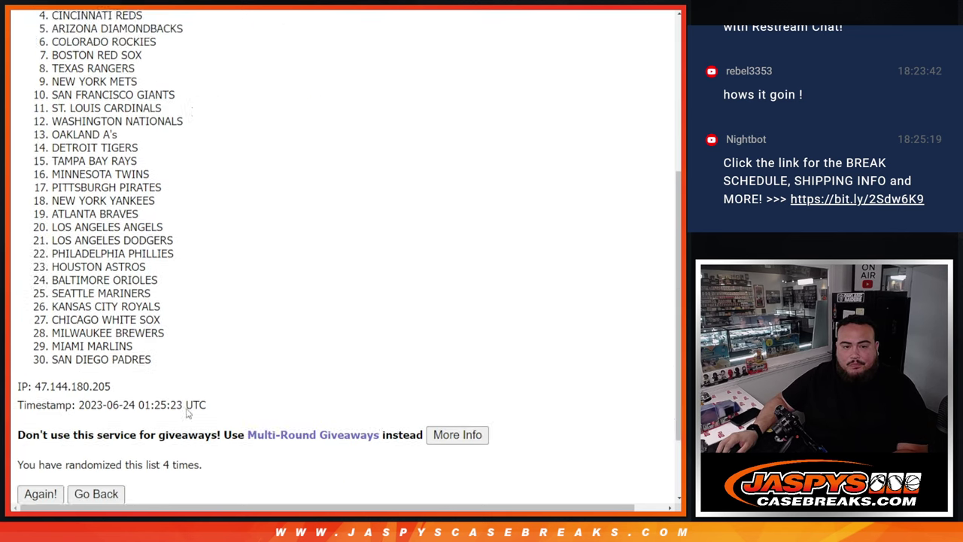
scroll(187, 412, "down", 2)
left_click_drag(272, 369, 148, 369)
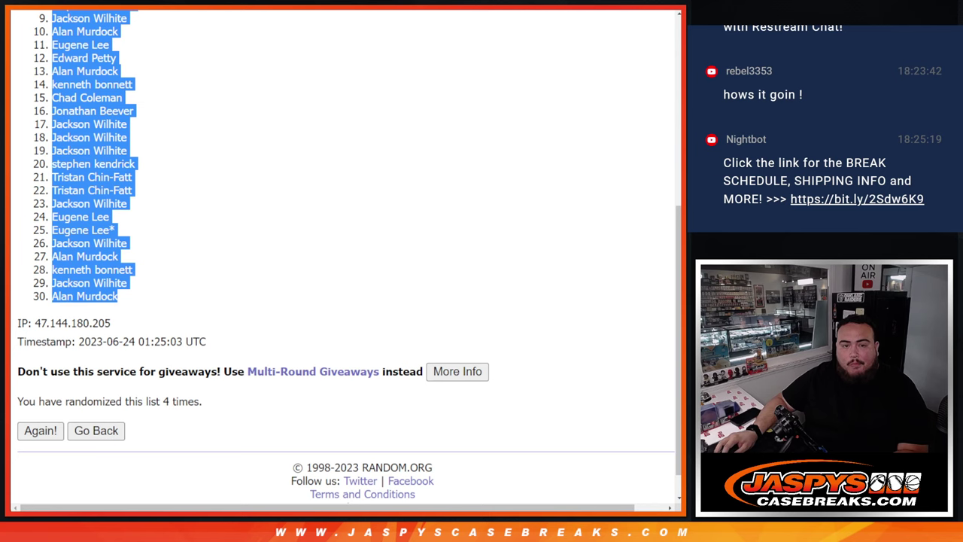
Step: Copy all 30 randomized team names and paste them into column B of the spreadsheet, starting at B1
scroll(170, 286, "up", 6)
scroll(197, 256, "down", 4)
left_click_drag(53, 222, 167, 388)
key("ctrl+c")
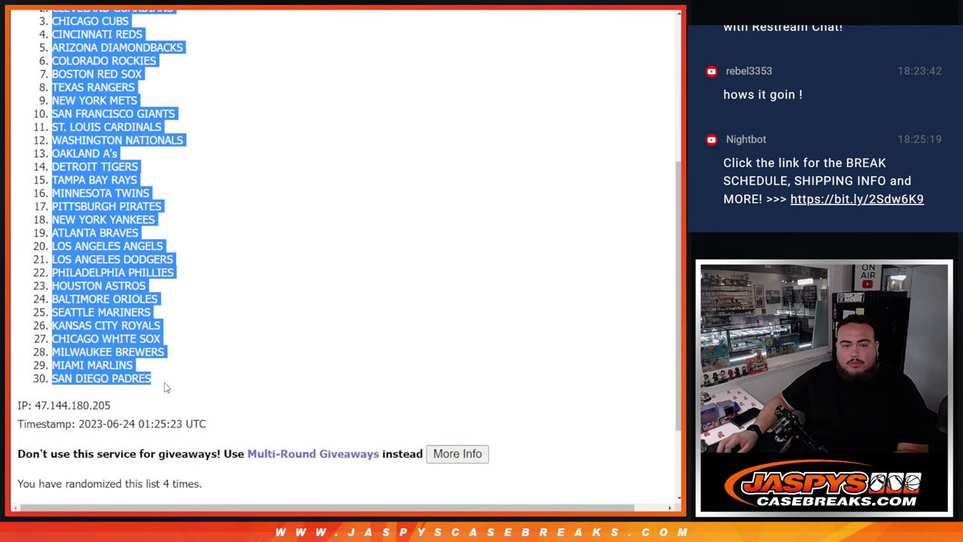
key("ctrl+Tab")
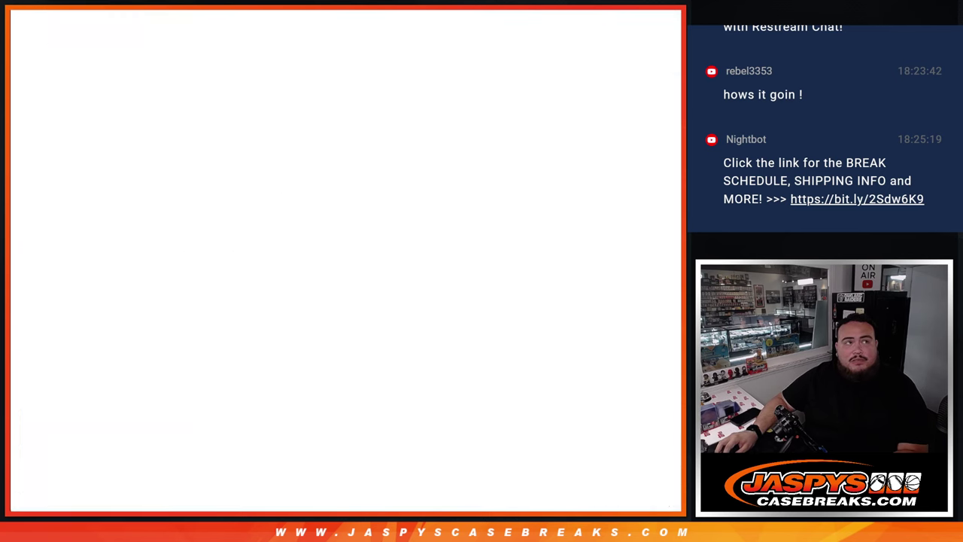
left_click(115, 112)
key("ctrl+v")
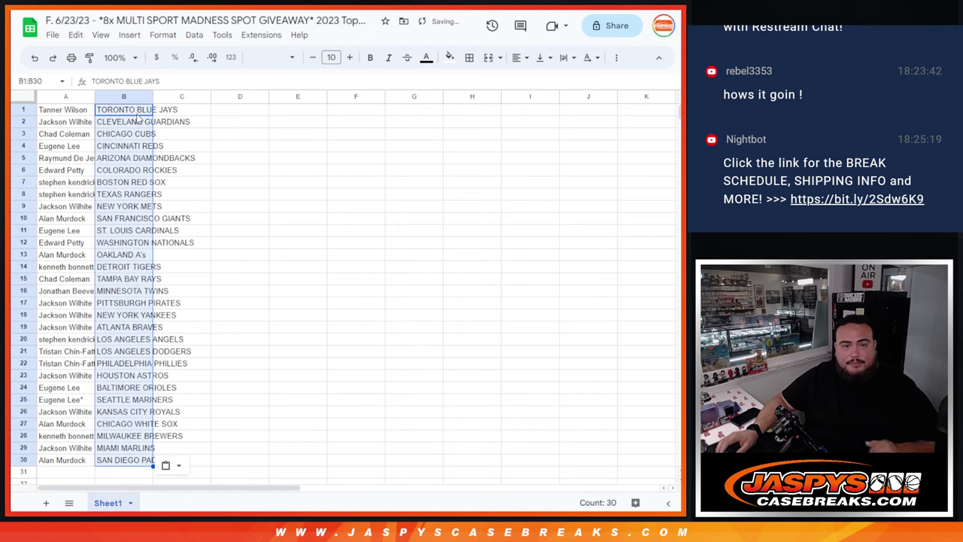
Step: Set the whole sheet's font size to 14 and fit the widths of columns A and B to their contents
scroll(136, 226, "down", 1)
scroll(135, 226, "up", 1)
key("ctrl+a")
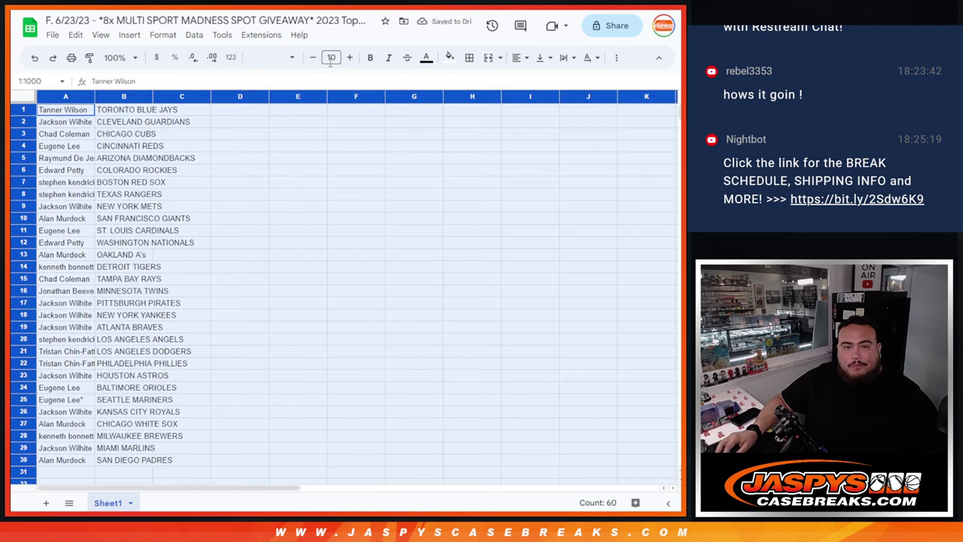
left_click(331, 57)
left_click(329, 218)
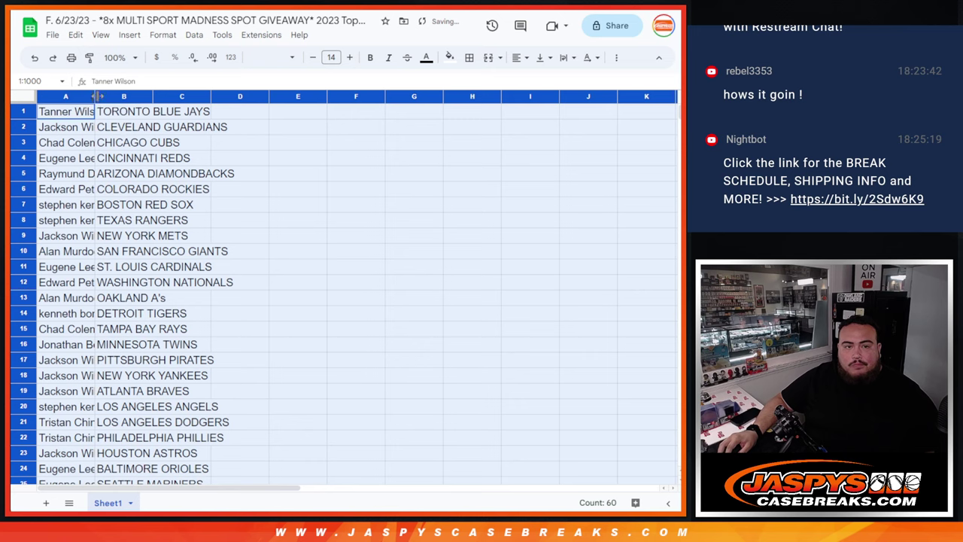
double_click(96, 96)
scroll(254, 231, "down", 3)
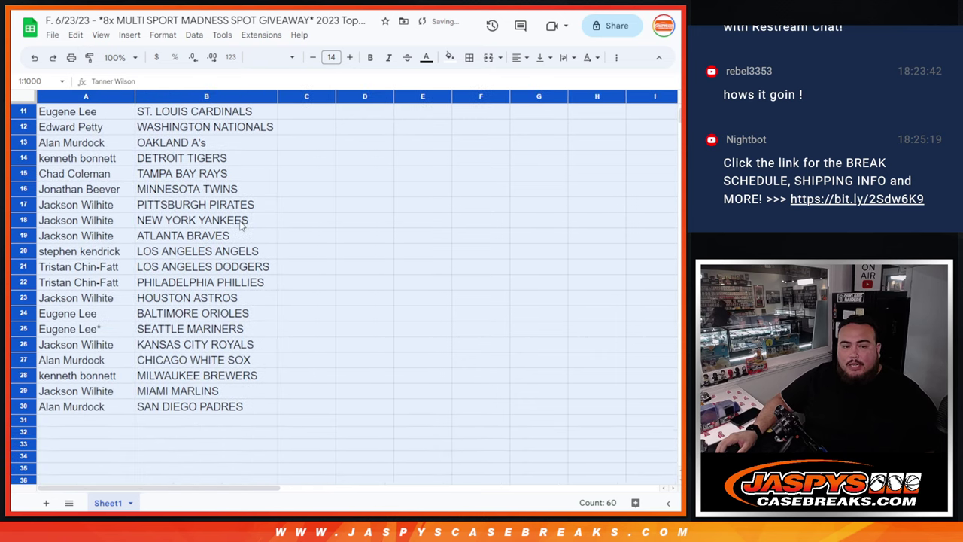
scroll(241, 214, "up", 3)
Step: Sort the sheet from A to Z by the team names in column B
left_click(252, 126)
left_click(269, 97)
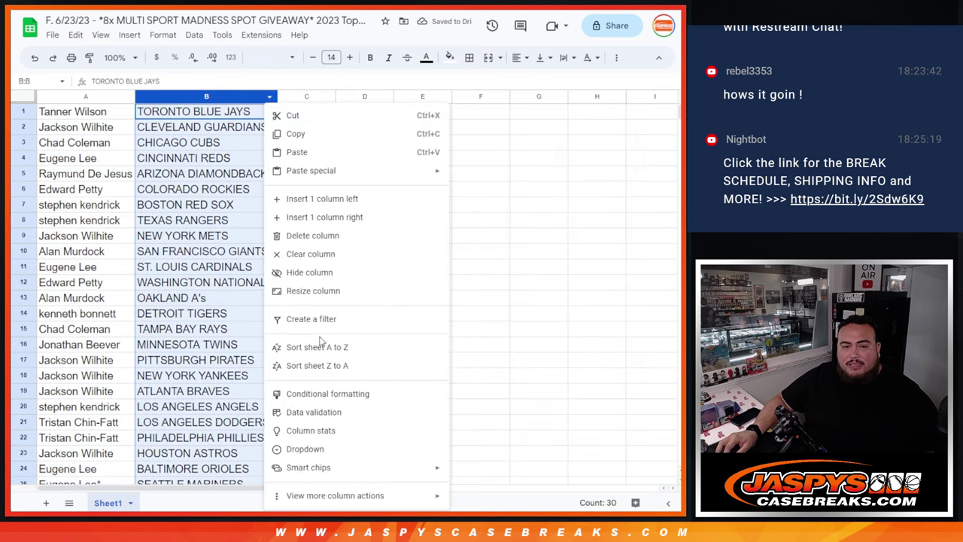
left_click(316, 346)
Step: Apply all borders to A1:B30 and center the text horizontally
left_click_drag(89, 113, 222, 370)
left_click(469, 57)
left_click(472, 80)
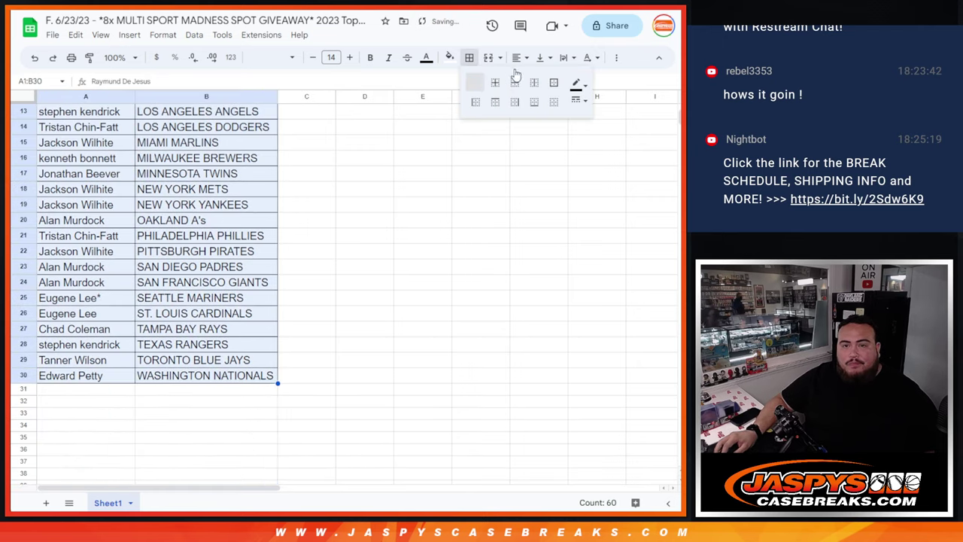
left_click(520, 57)
left_click(538, 79)
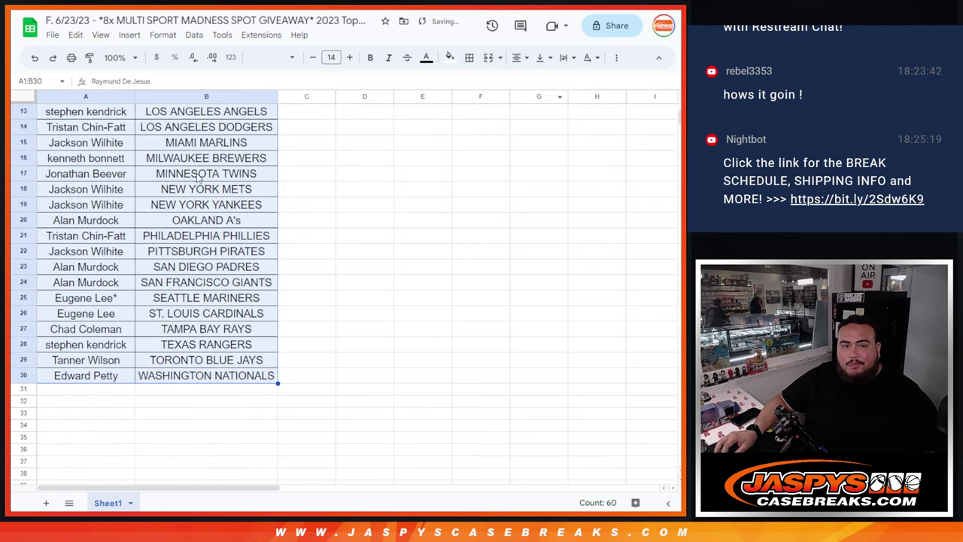
Step: Print the current sheet in portrait orientation with the workbook title included in the header
left_click(71, 58)
left_click(622, 176)
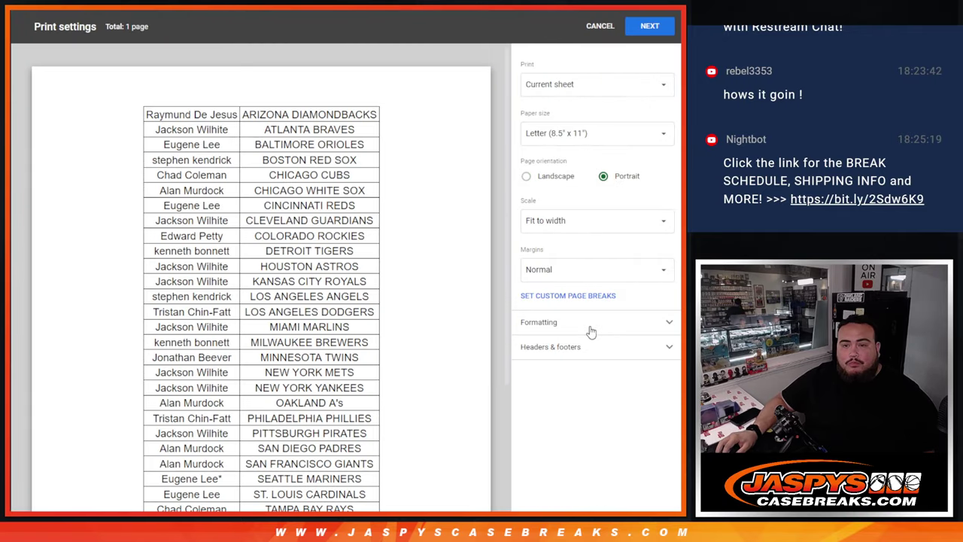
left_click(566, 351)
left_click(564, 392)
scroll(505, 225, "down", 1)
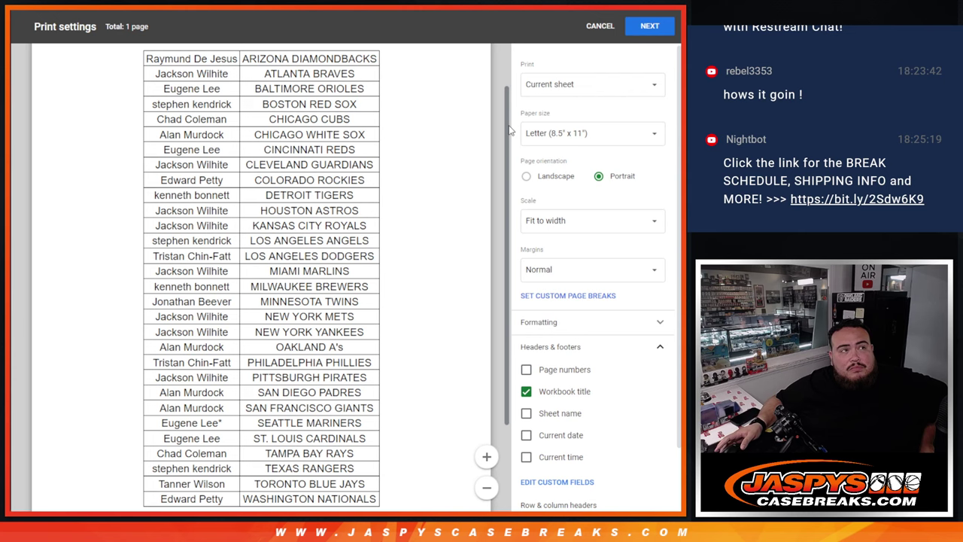
left_click(652, 25)
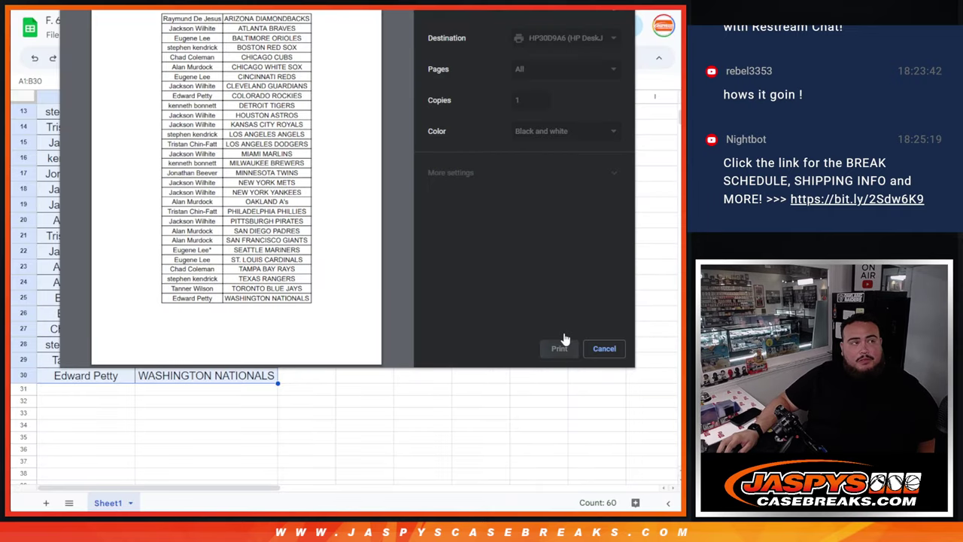
left_click(560, 348)
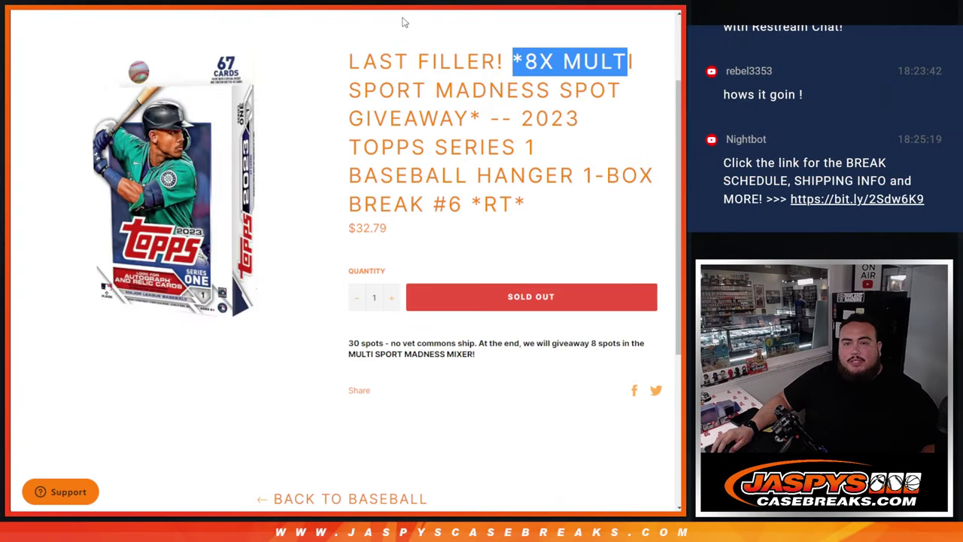
Step: Roll two virtual dice for the spot giveaway randomization
key("ctrl+Tab")
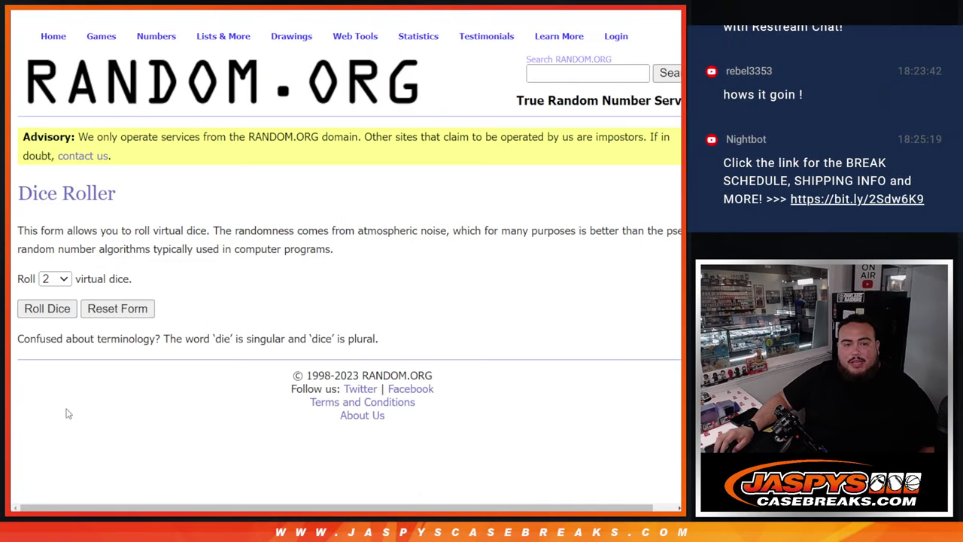
left_click(45, 310)
Step: Randomize the participant name list three times for the giveaway and compare the count with the dice roll
key("ctrl+Tab")
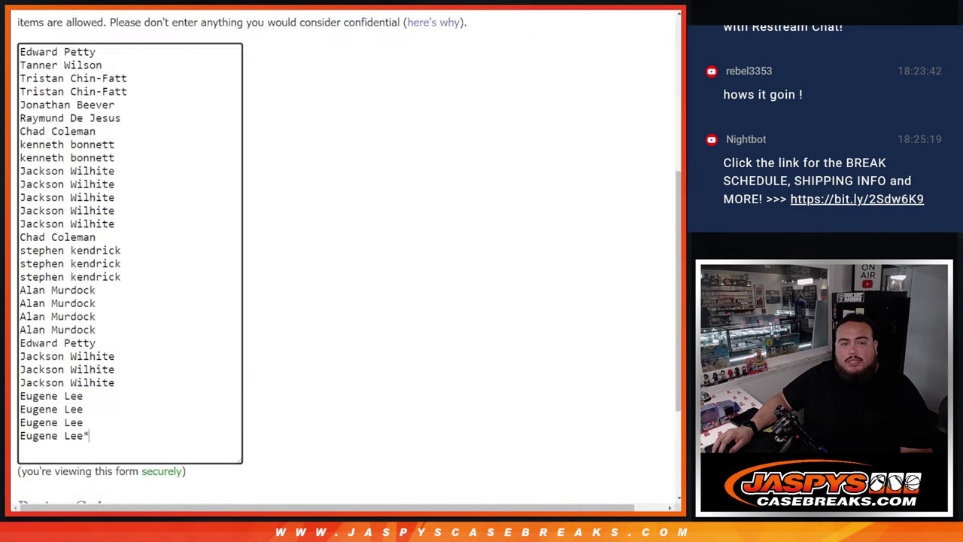
scroll(451, 226, "down", 3)
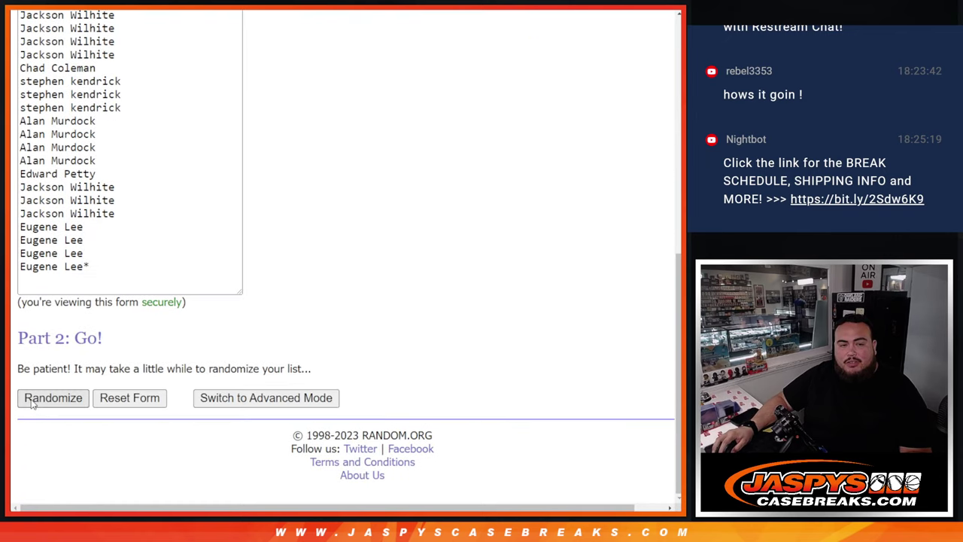
left_click(53, 398)
scroll(32, 403, "down", 5)
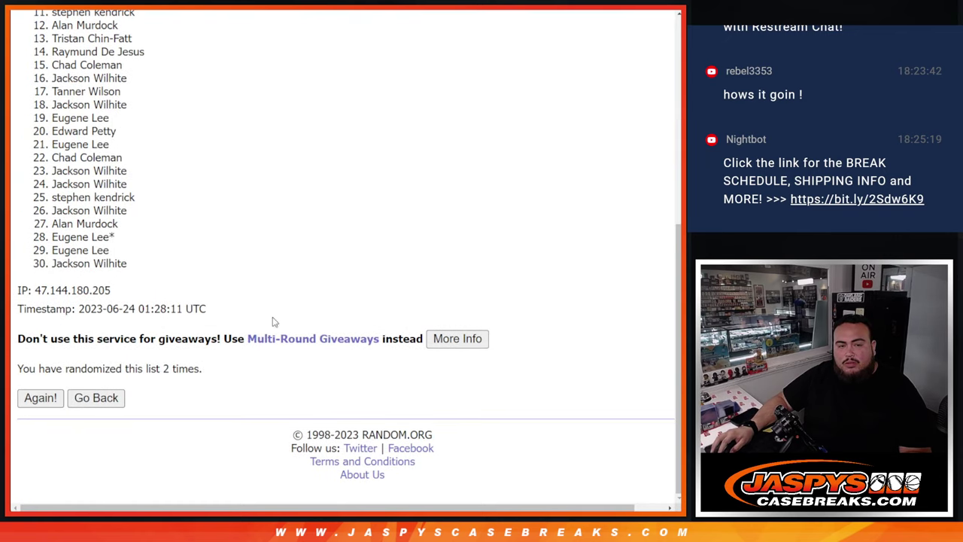
left_click(40, 397)
left_click_drag(239, 364, 240, 364)
key("ctrl+Tab")
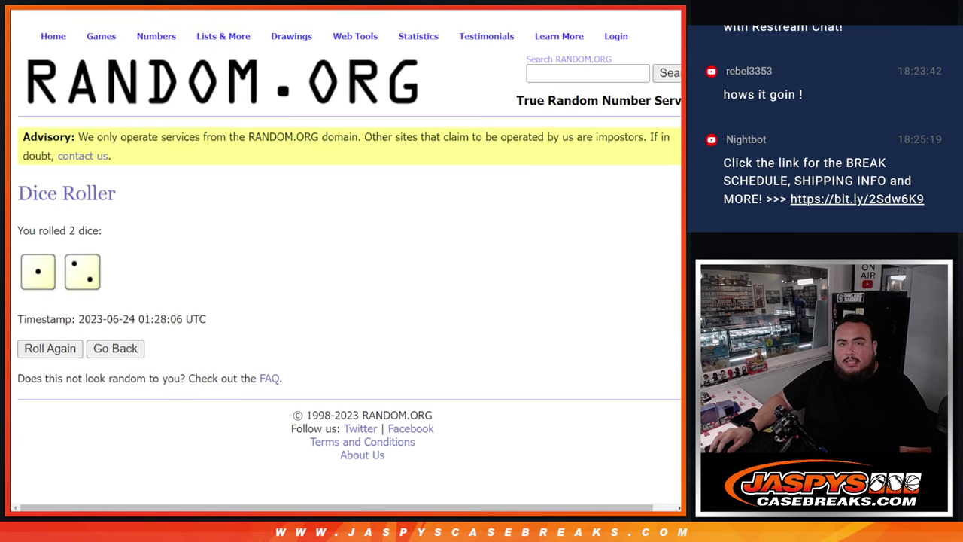
Step: Go through the randomized participant list from entry 30 up to entry 1 and select the first eight names as giveaway winners
key("ctrl+Tab")
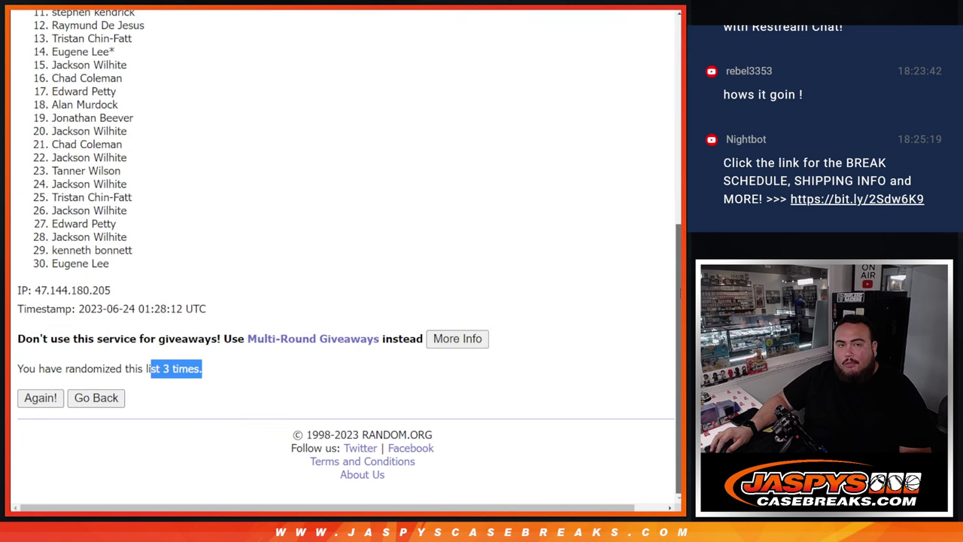
scroll(347, 251, "up", 1)
scroll(346, 251, "up", 2)
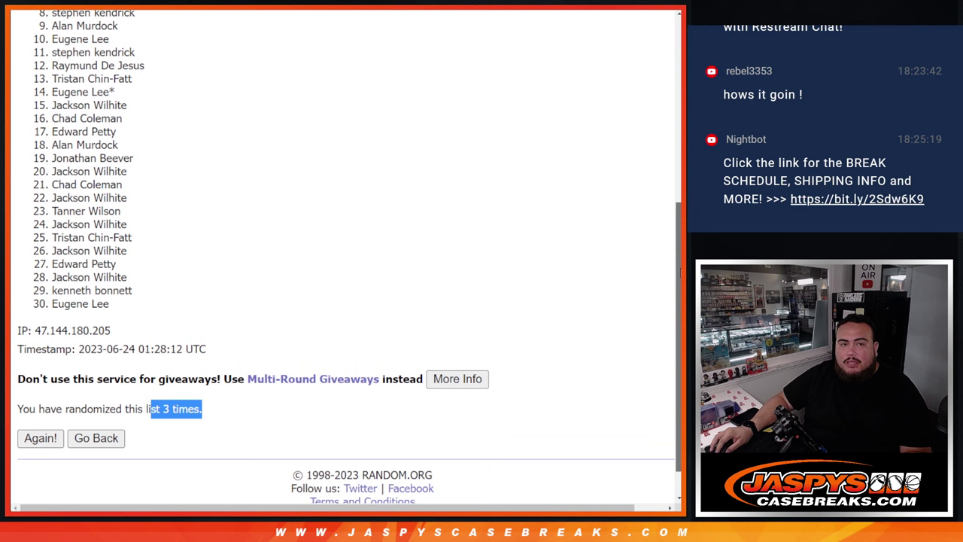
scroll(346, 252, "up", 2)
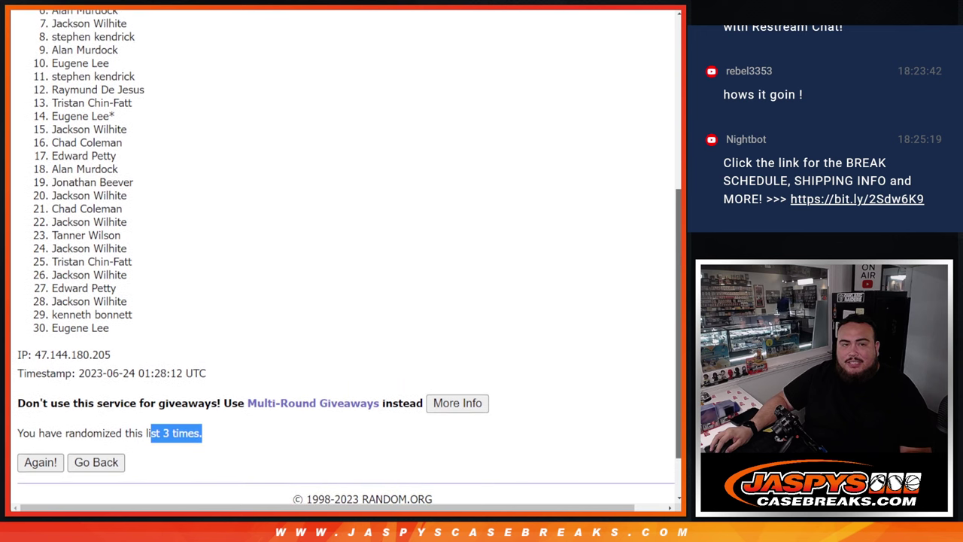
scroll(346, 252, "up", 2)
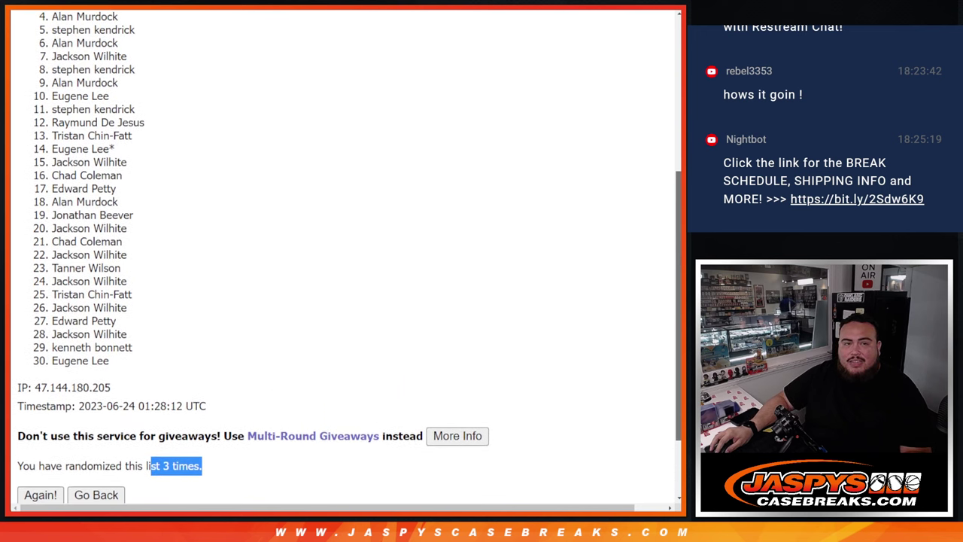
scroll(680, 220, "up", 2)
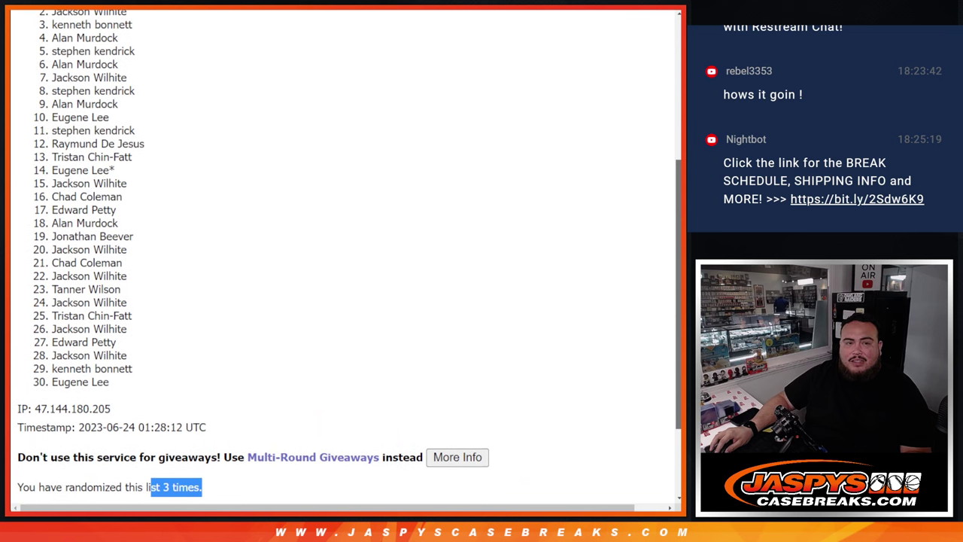
scroll(253, 226, "up", 3)
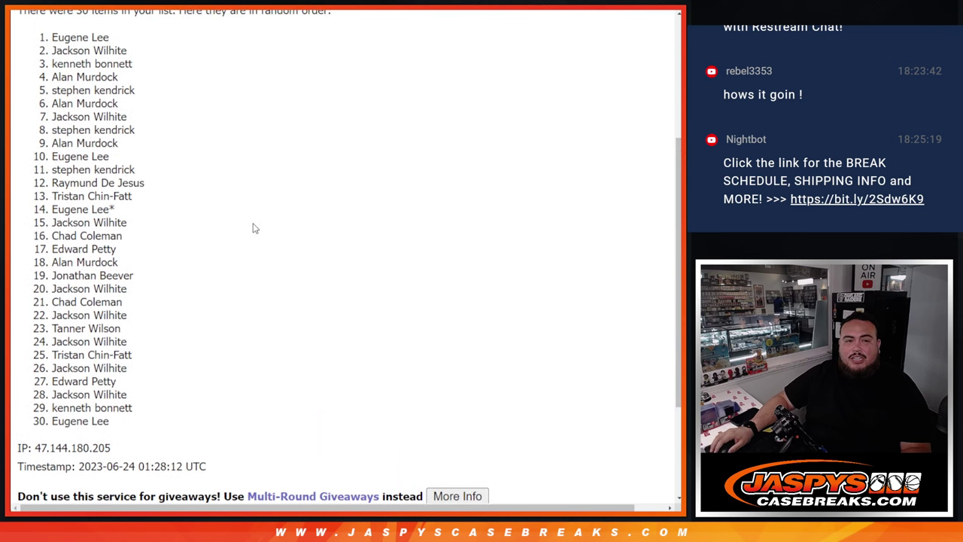
left_click_drag(47, 127, 148, 224)
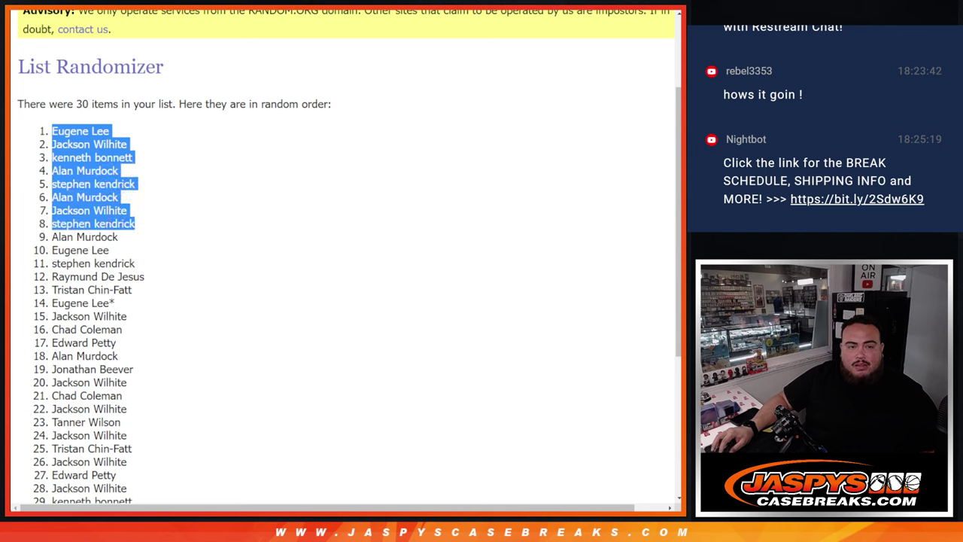
Step: Return to the product page of the 2023 Topps Series 1 Baseball Hanger 1-Box Break #6
key("alt+Tab")
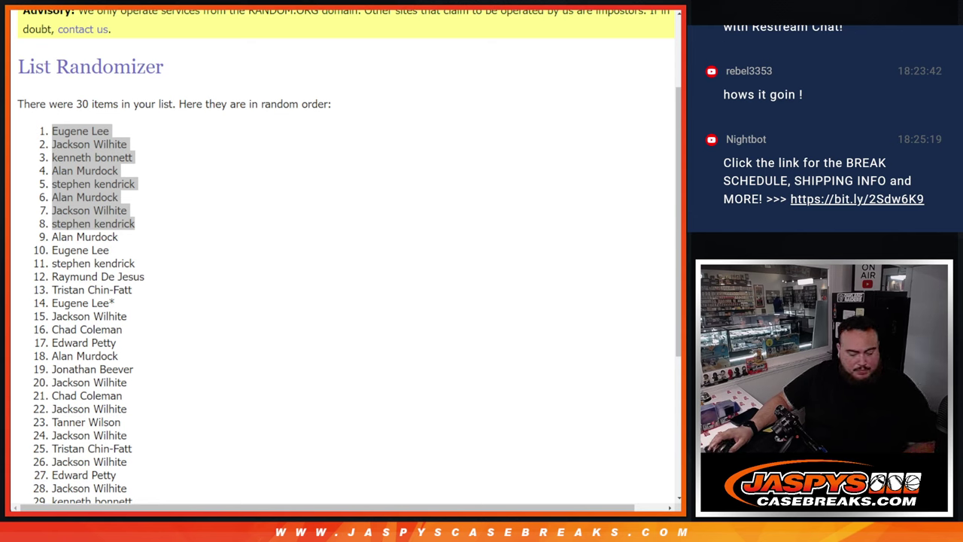
key("ctrl+Tab")
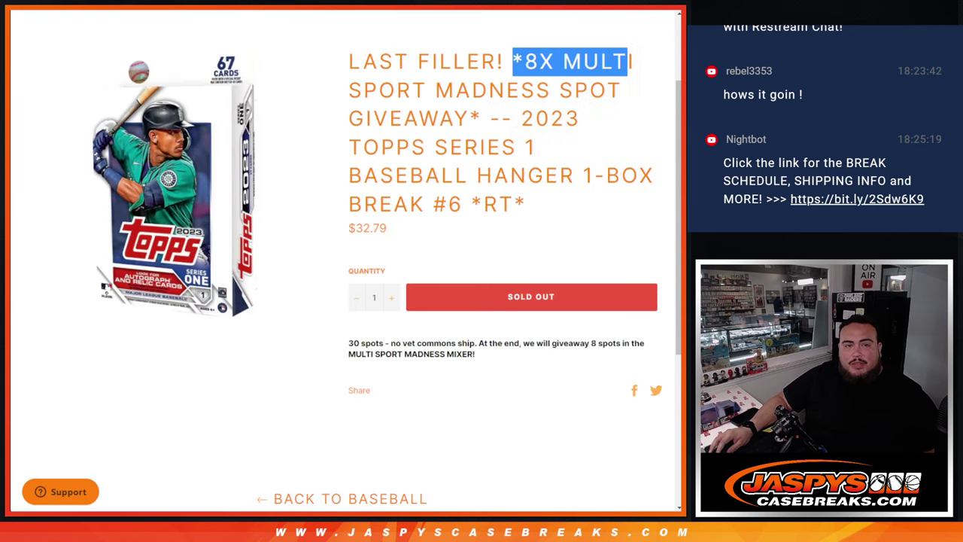